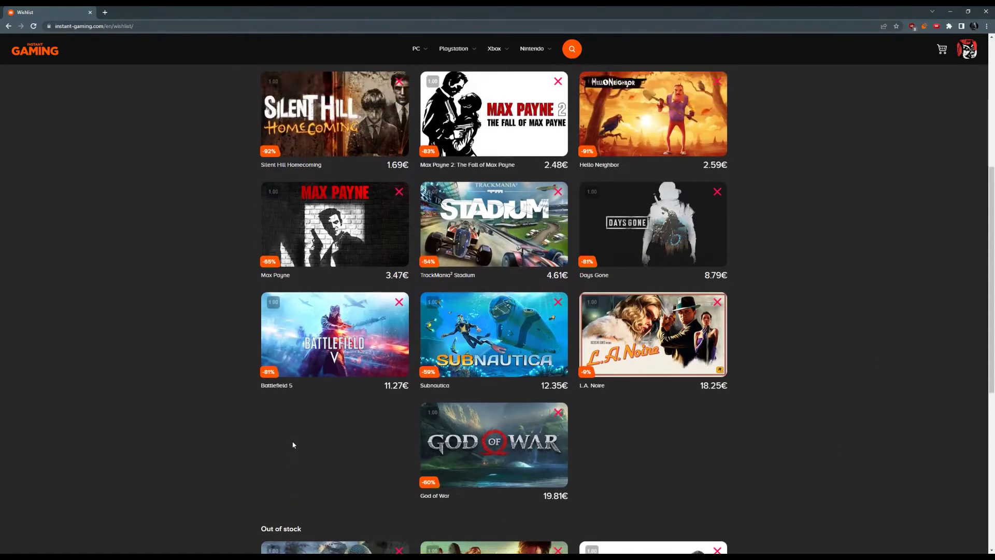
scroll(185, 449, down, 2)
scroll(336, 470, down, 1)
scroll(337, 469, down, 1)
scroll(337, 469, up, 1)
scroll(337, 469, up, 1)
scroll(337, 469, up, 3)
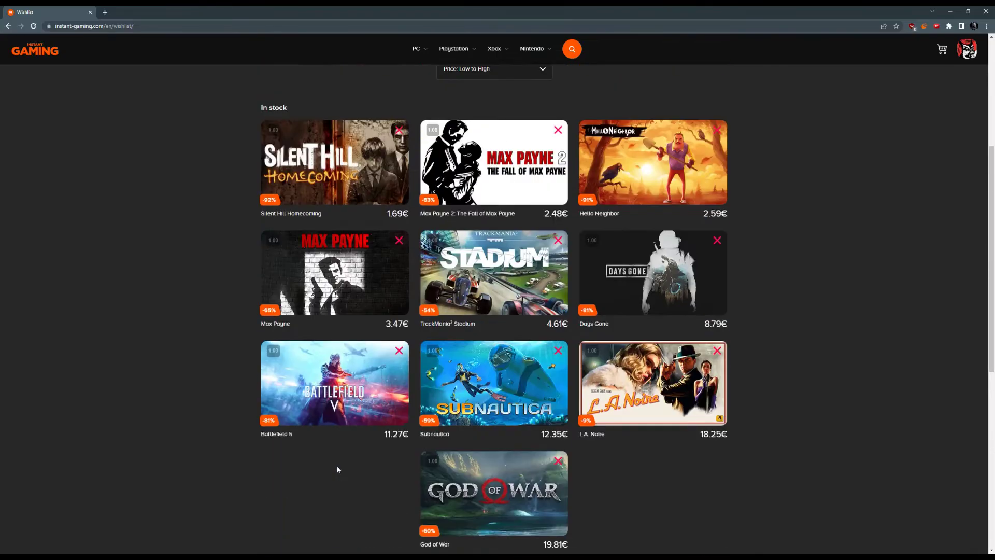
scroll(337, 469, up, 1)
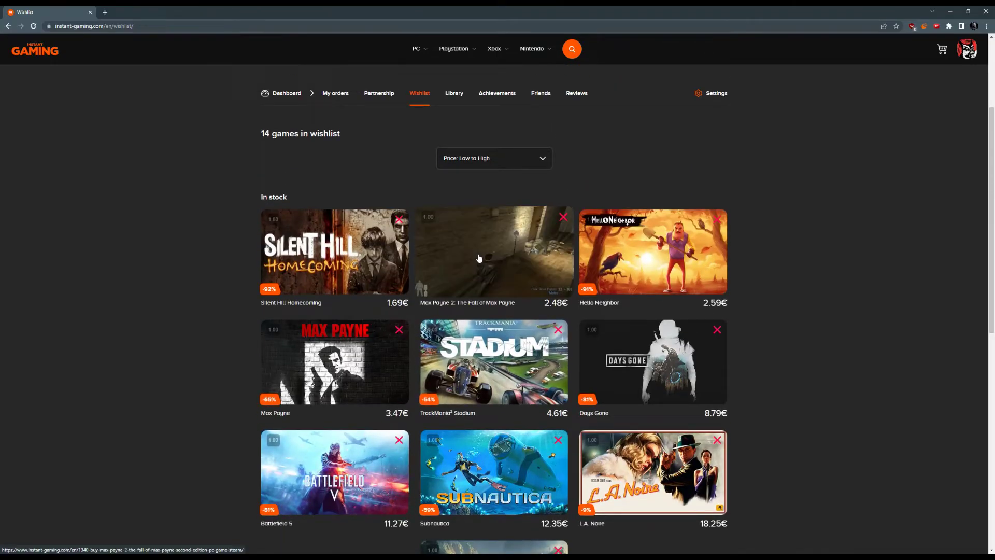
Step: Open the Max Payne product page from the wishlist card
click(327, 378)
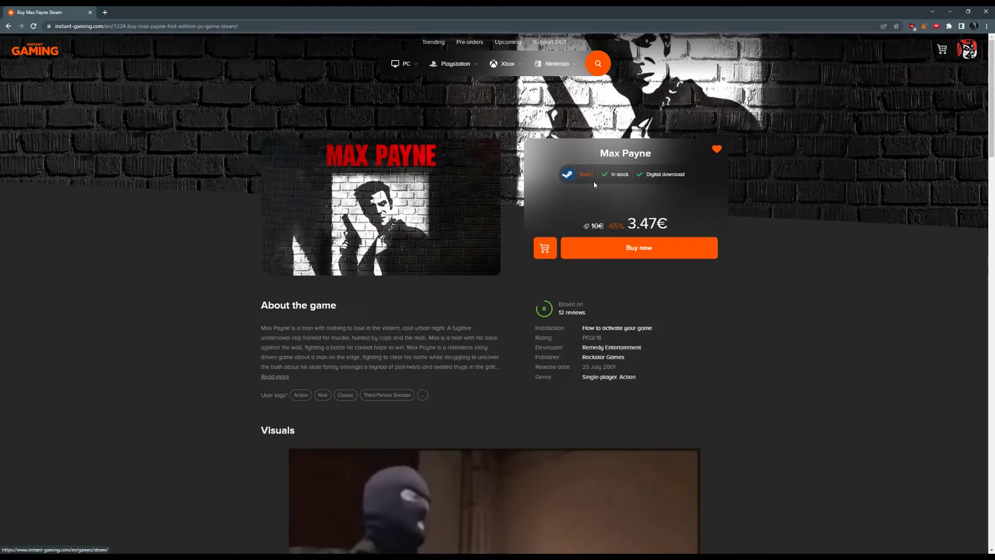
Step: Buy Max Payne now, go to payment, and start editing the billing address
click(631, 251)
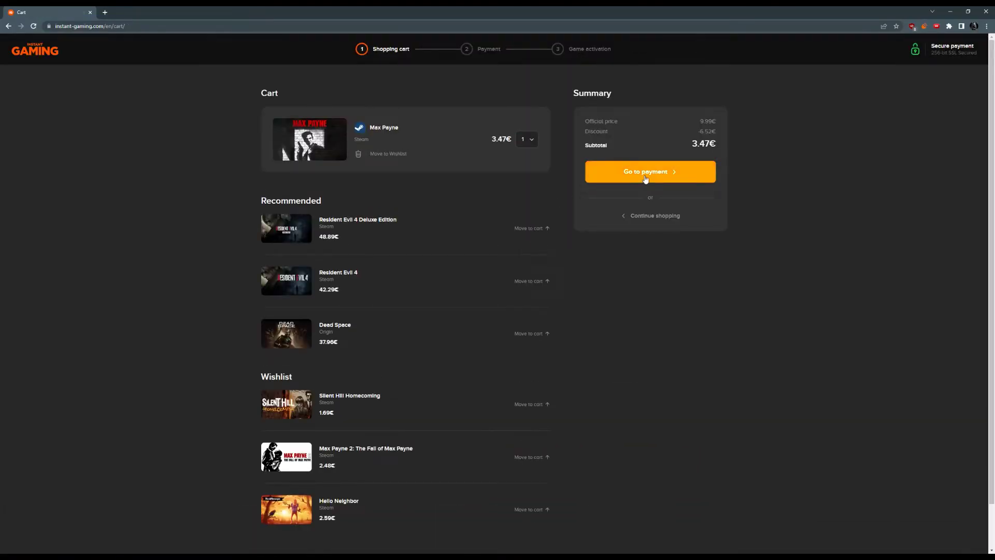
click(666, 172)
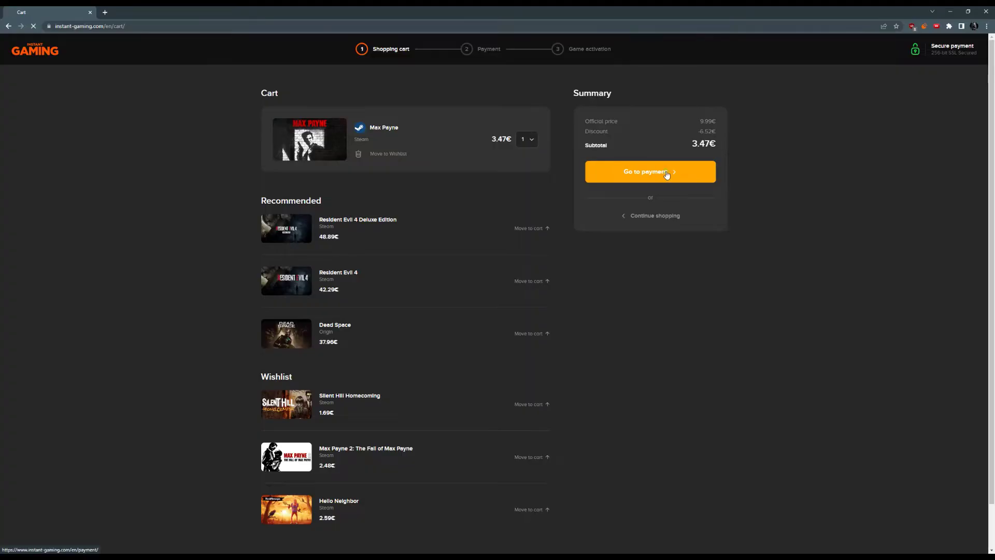
scroll(527, 261, down, 1)
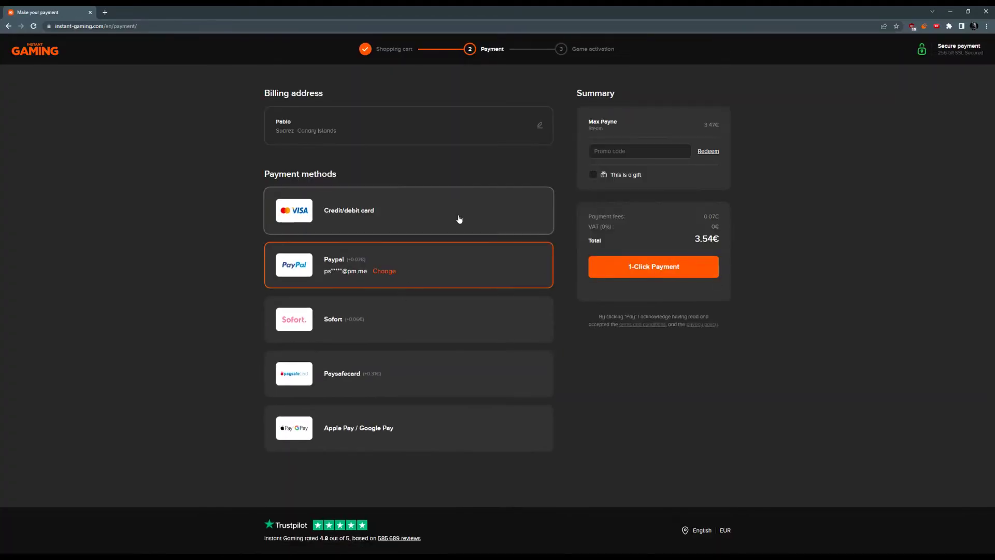
click(540, 127)
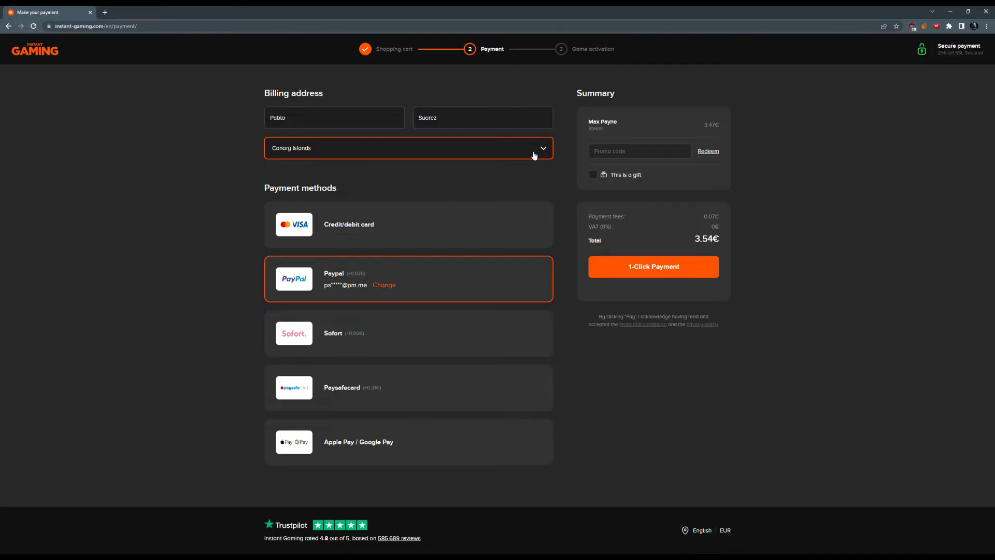
Step: Try another billing country from the list, then reopen the country list
click(533, 156)
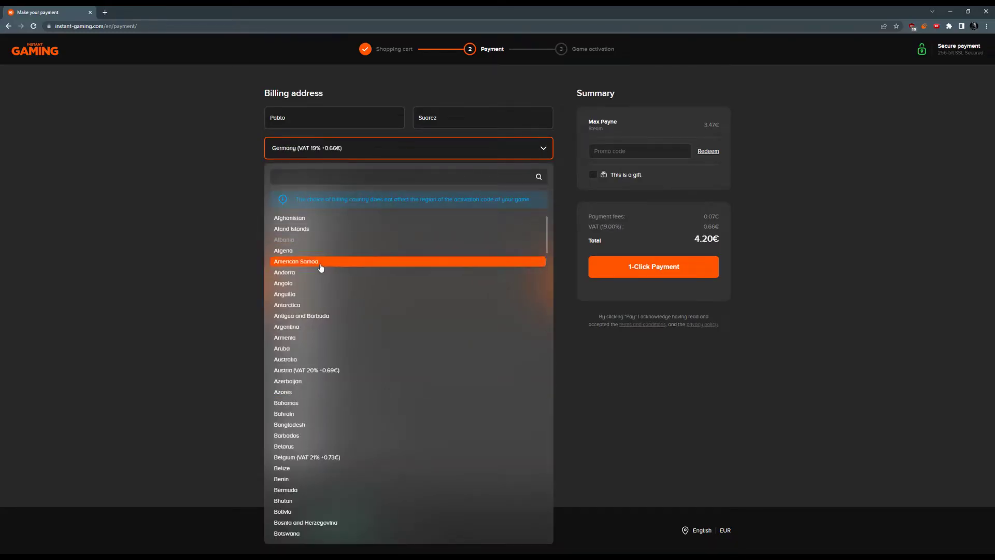
click(361, 156)
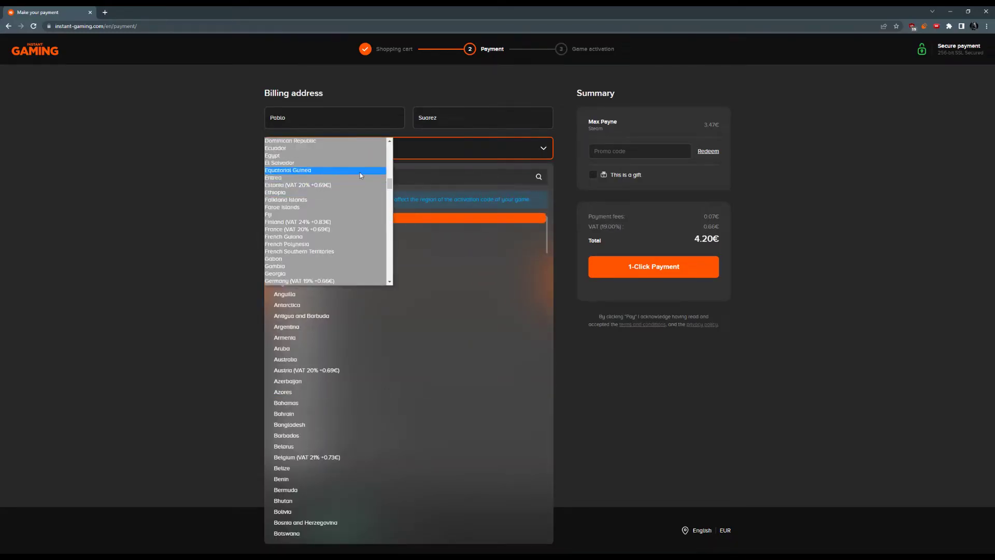
click(649, 247)
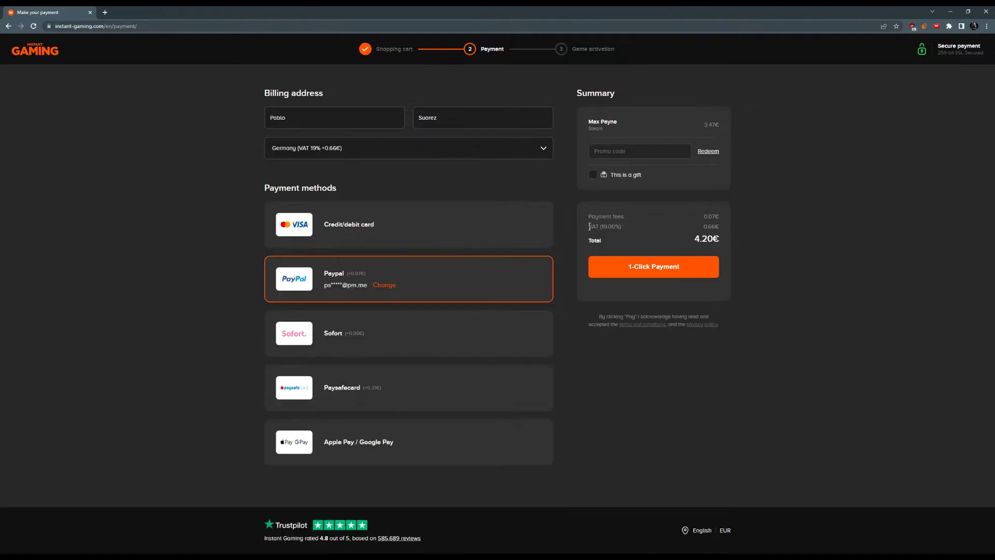
click(396, 156)
text(canada)
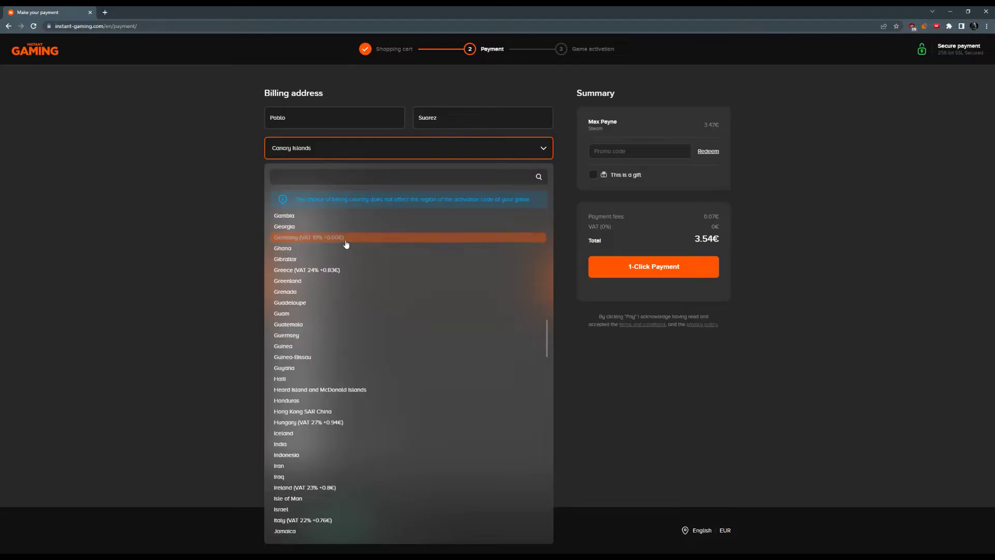
Step: Keep Canary Islands as the billing country, leaving the 3.54€ total without VAT
click(514, 159)
click(493, 173)
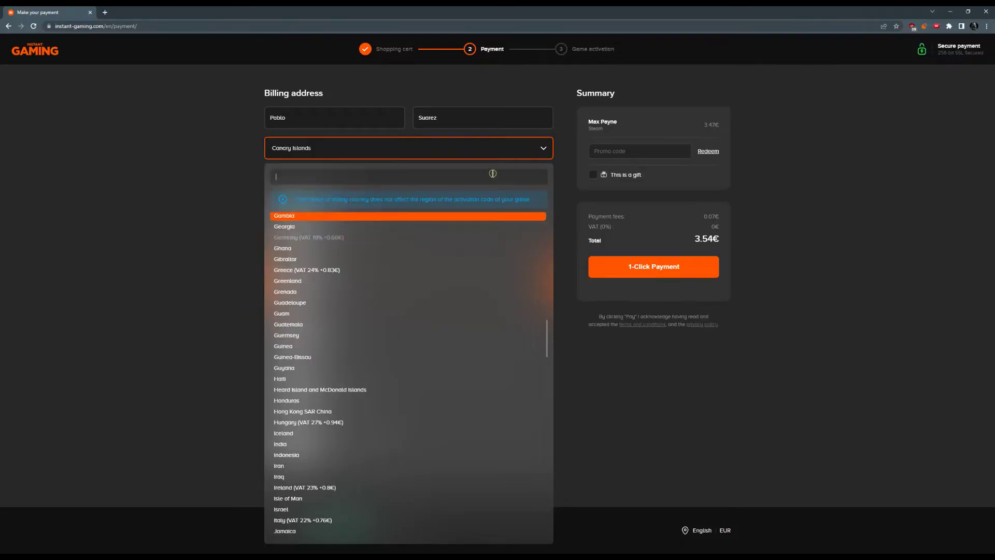
click(835, 238)
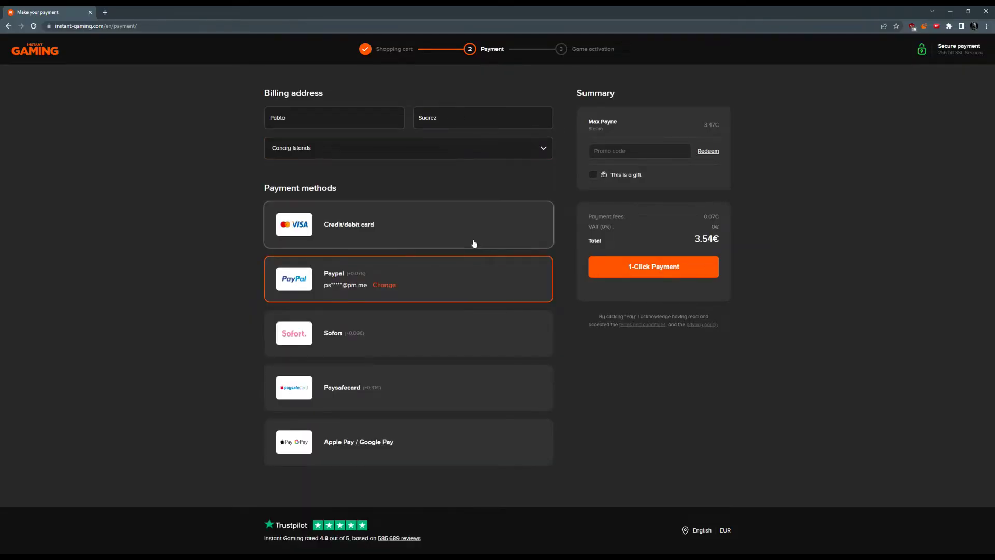
click(472, 243)
Step: Check the VAT and total, switch payment back to PayPal and submit the 1-Click Payment
drag(585, 215, 726, 224)
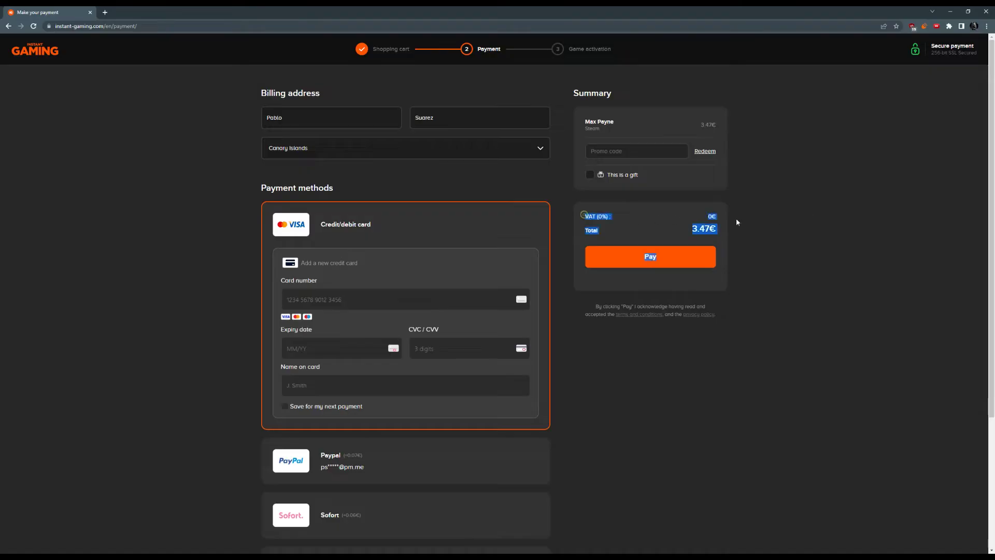
click(382, 466)
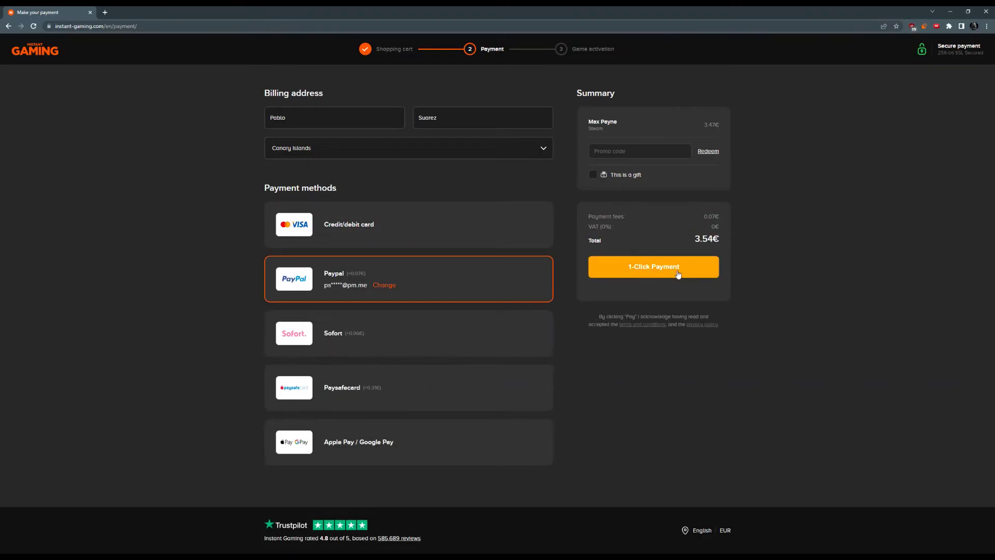
click(660, 272)
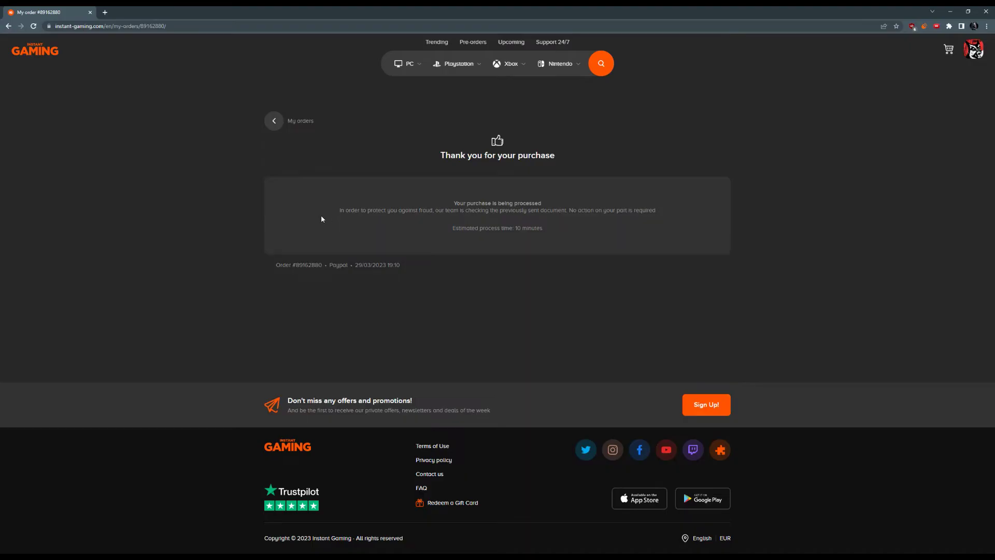
Step: Review the fraud-check notice and thank-you message while the order completes
drag(321, 216, 631, 224)
click(628, 247)
drag(441, 155, 570, 158)
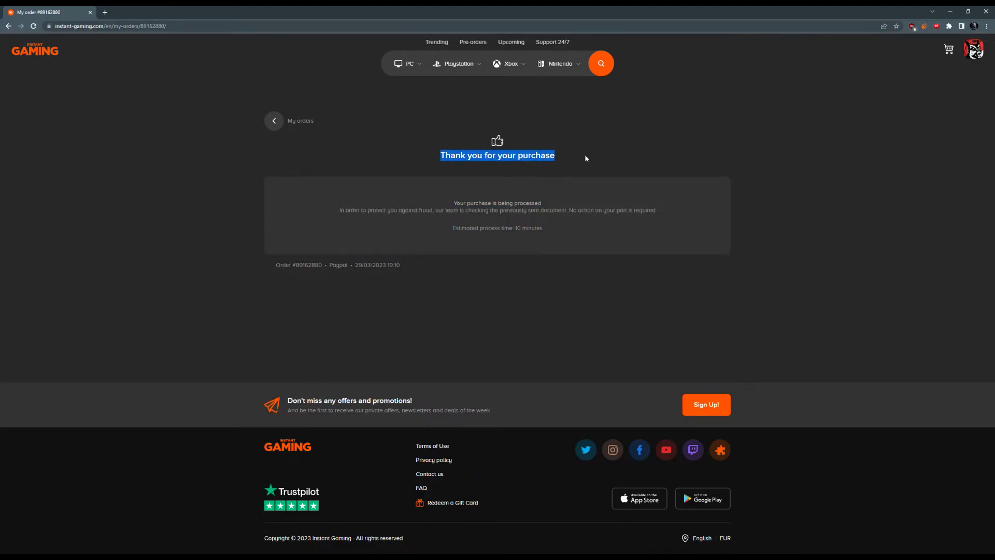
click(586, 158)
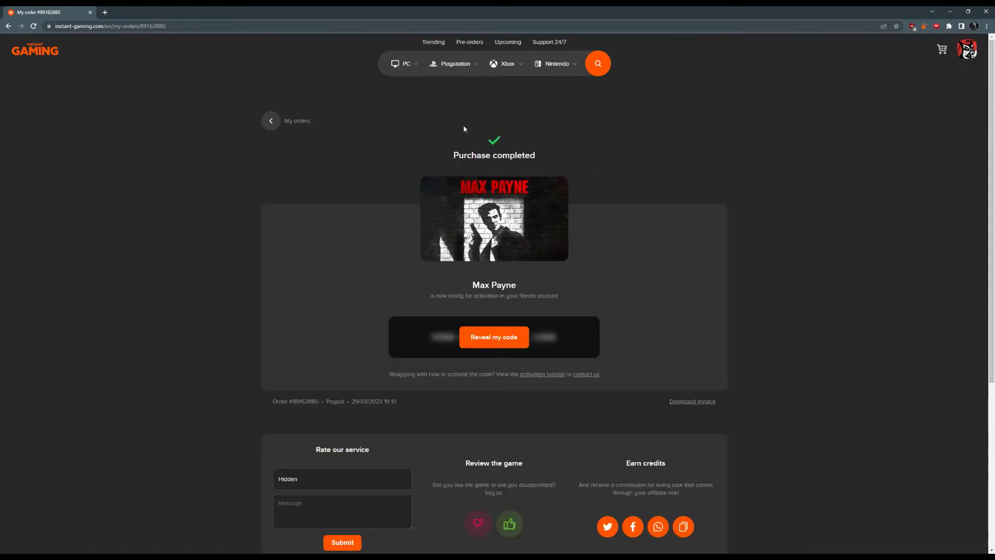
Step: Reveal the Max Payne Steam activation code on the completed order page
drag(449, 155, 571, 156)
click(571, 156)
drag(426, 296, 559, 296)
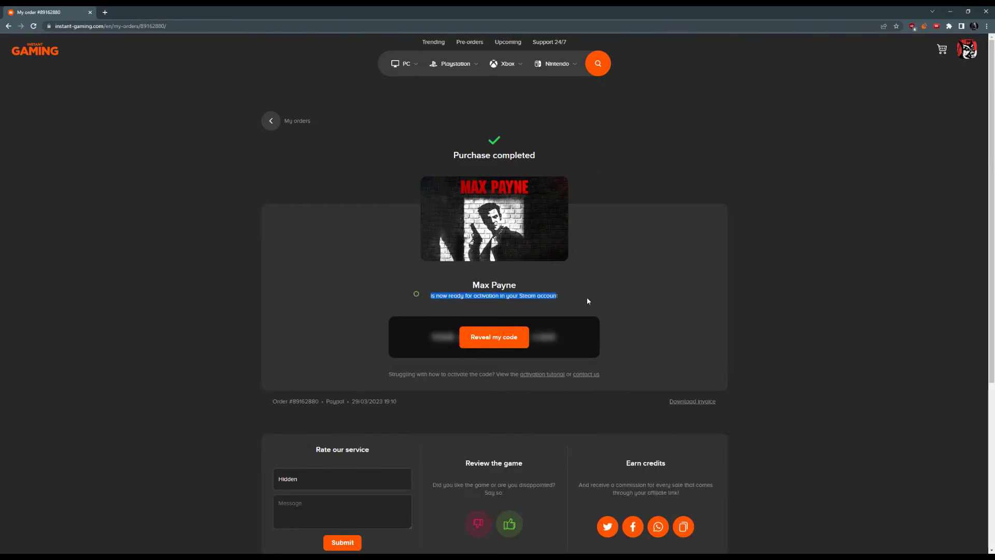
click(493, 339)
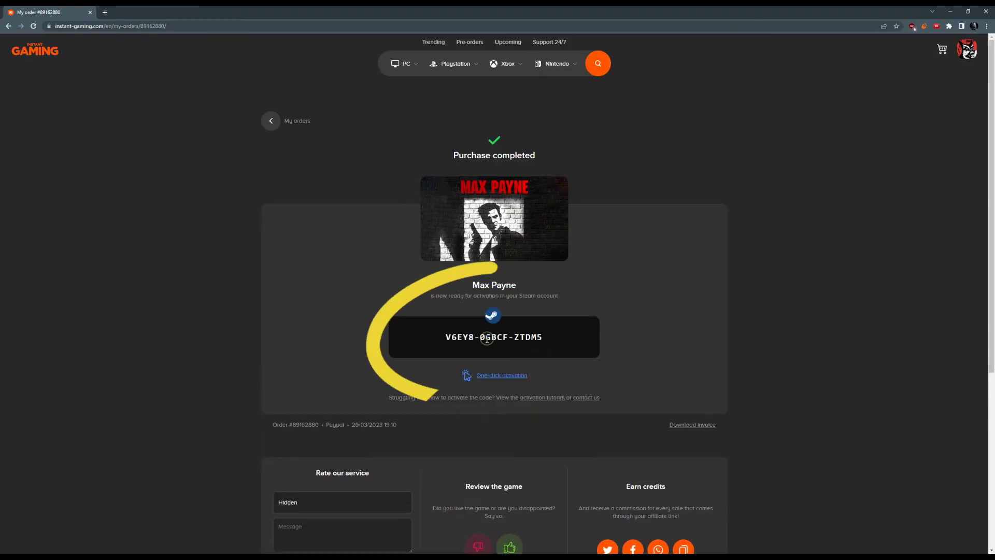
Step: Select the revealed Steam key text and copy it
drag(439, 338, 553, 338)
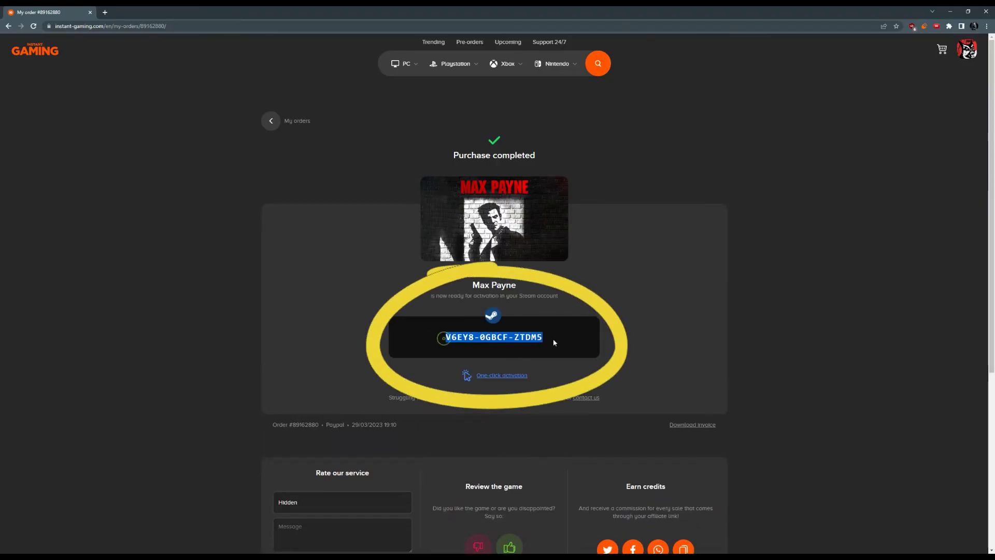
right_click(516, 337)
click(545, 344)
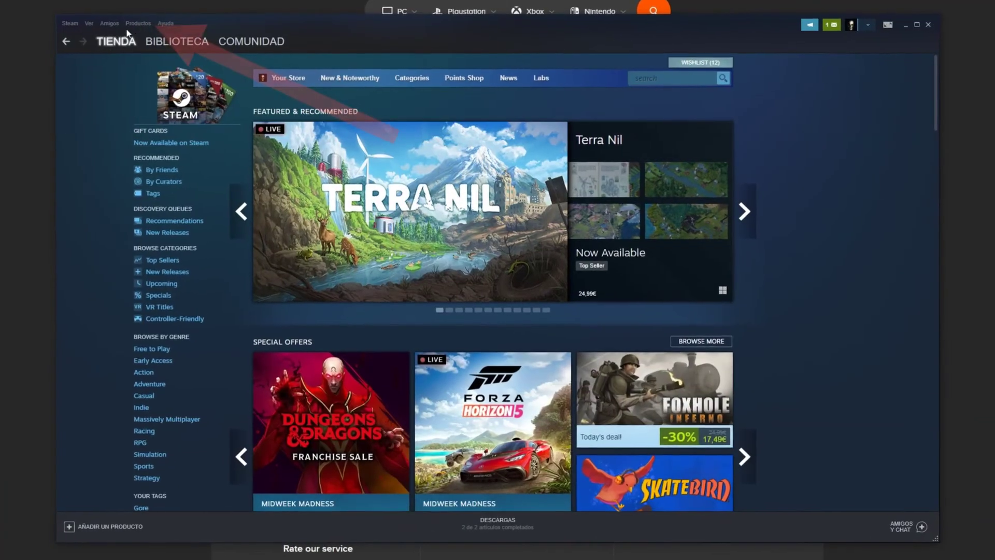
Step: Choose Activar un producto en Steam from the Productos menu
click(125, 18)
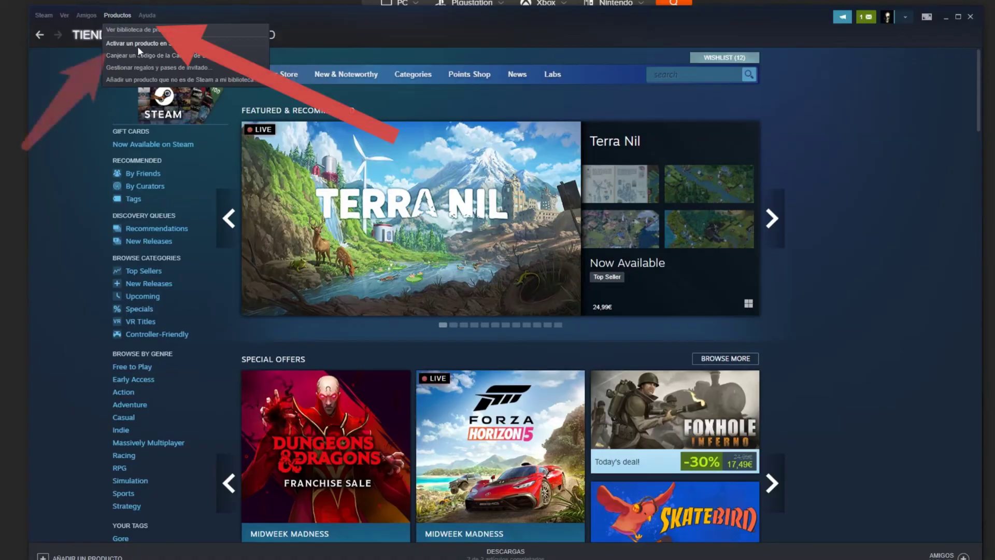
click(167, 45)
mouse_move(160, 35)
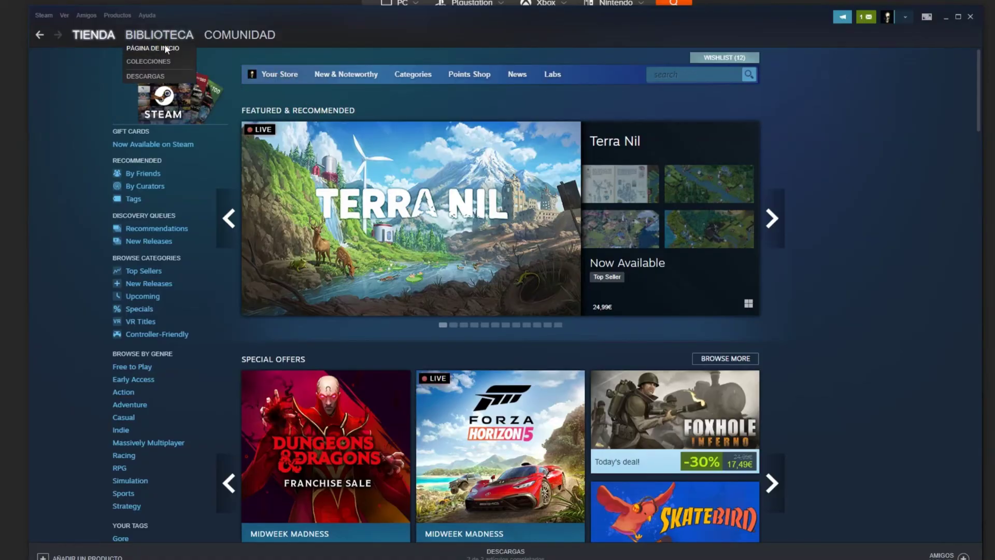
Step: Accept the agreement, activate the pasted Max Payne key, finish and skip installing
click(575, 404)
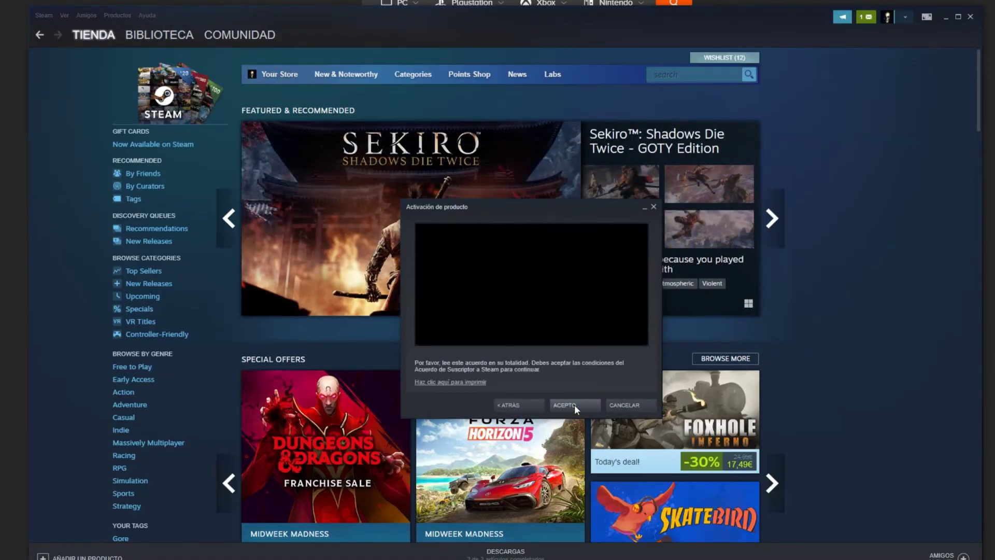
click(575, 404)
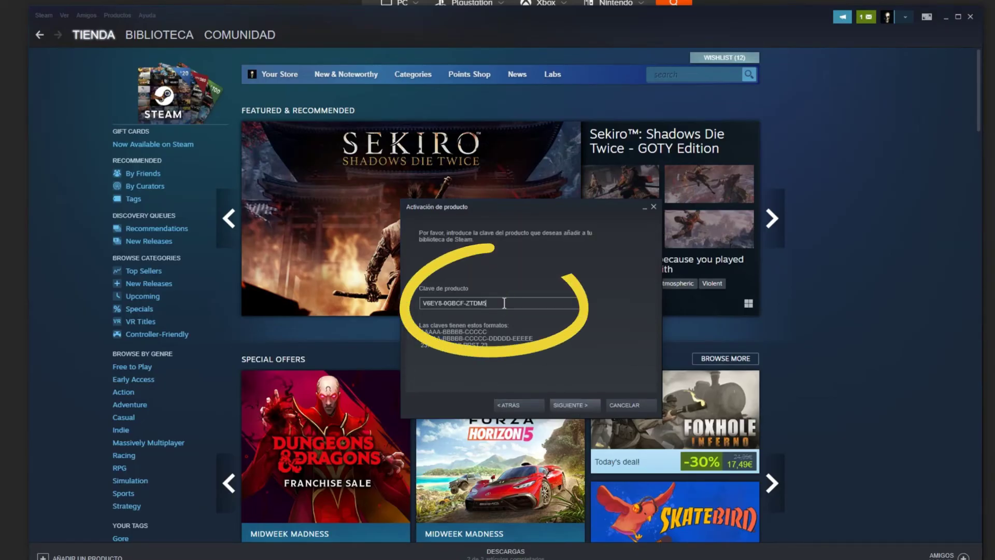
click(570, 406)
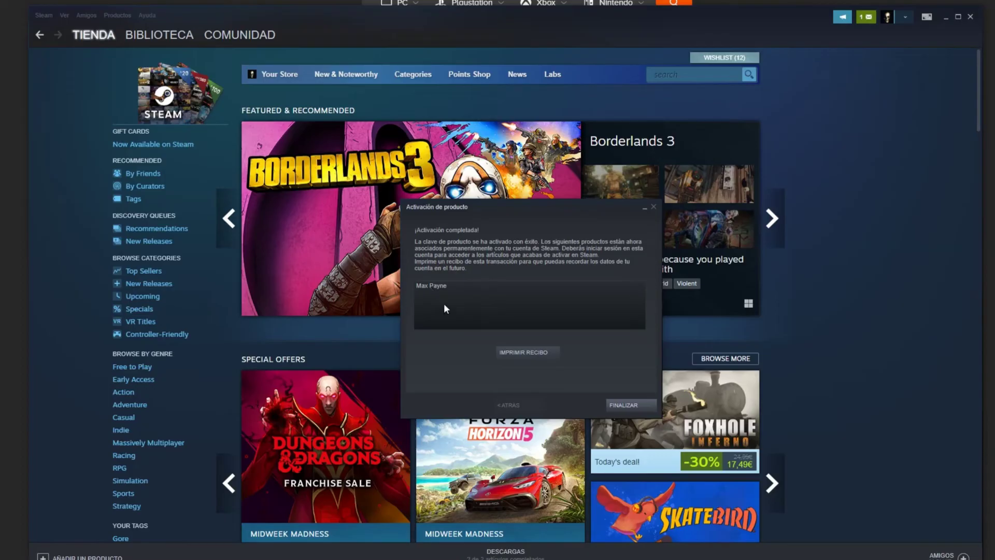
click(624, 406)
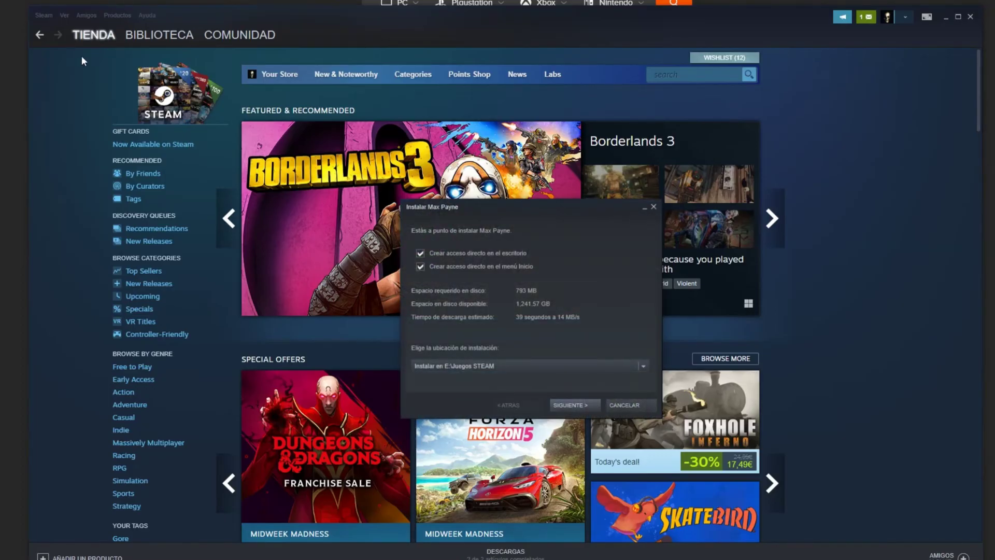
click(624, 405)
mouse_move(159, 36)
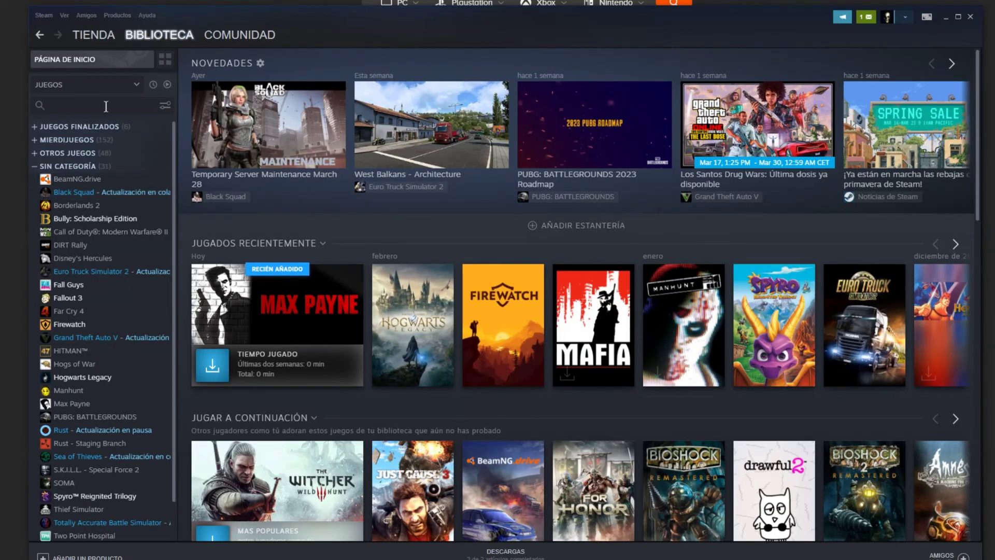
Step: Search the Steam library for 'max' to find Max Payne
click(92, 104)
text(max)
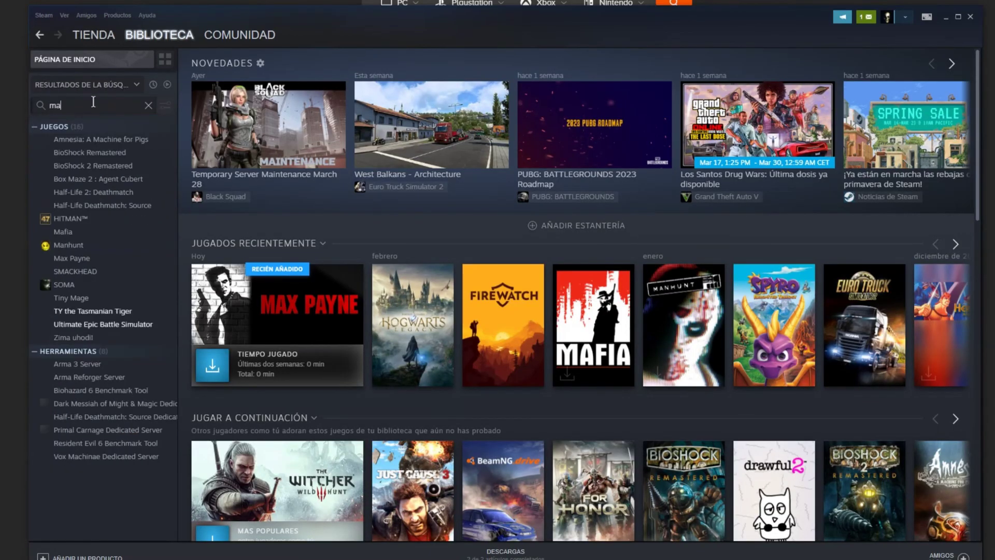